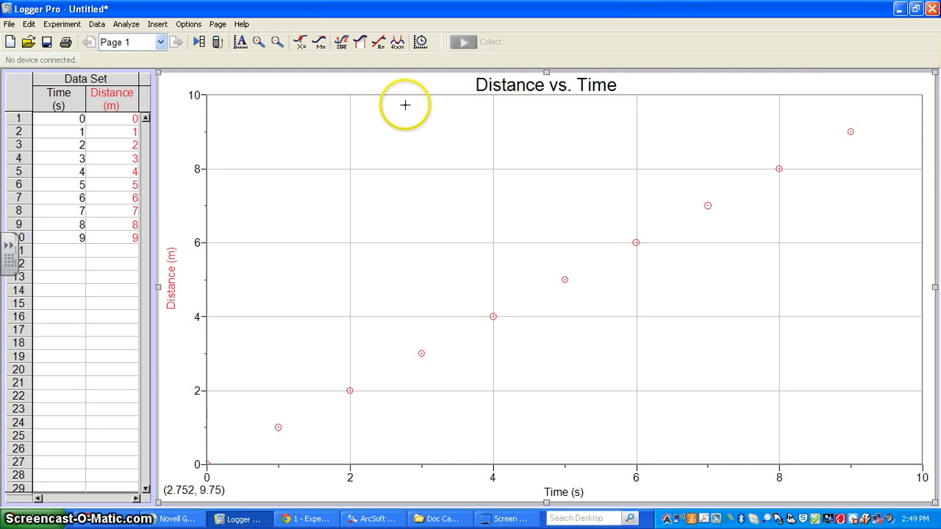
Turn on connected points for the Distance vs. Time graph
{"action": "left_click", "coordinate": [444, 210]}
{"action": "double_click", "coordinate": [552, 209]}
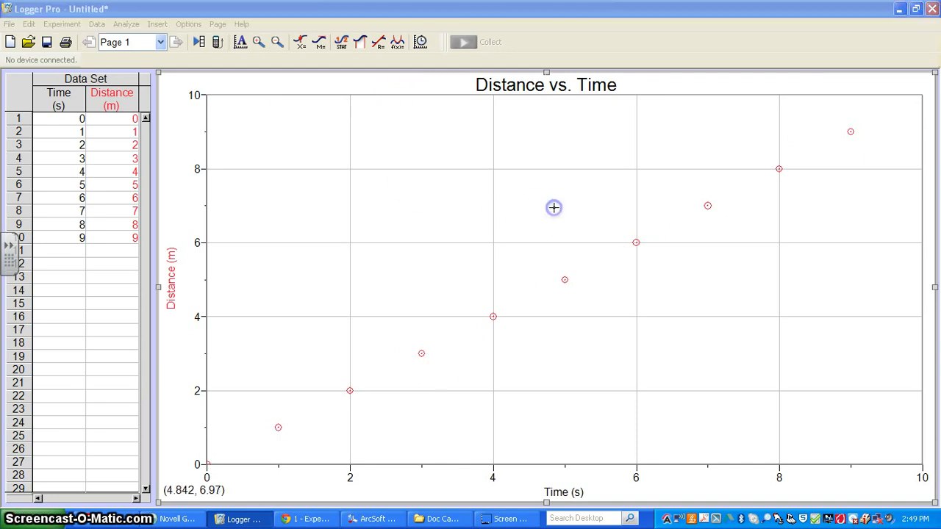
{"action": "left_click", "coordinate": [451, 216]}
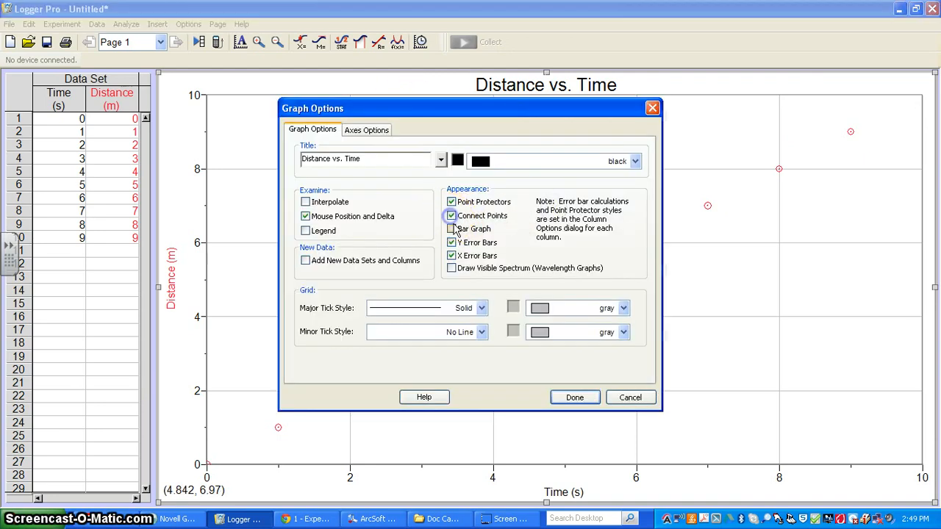
{"action": "left_click", "coordinate": [572, 398]}
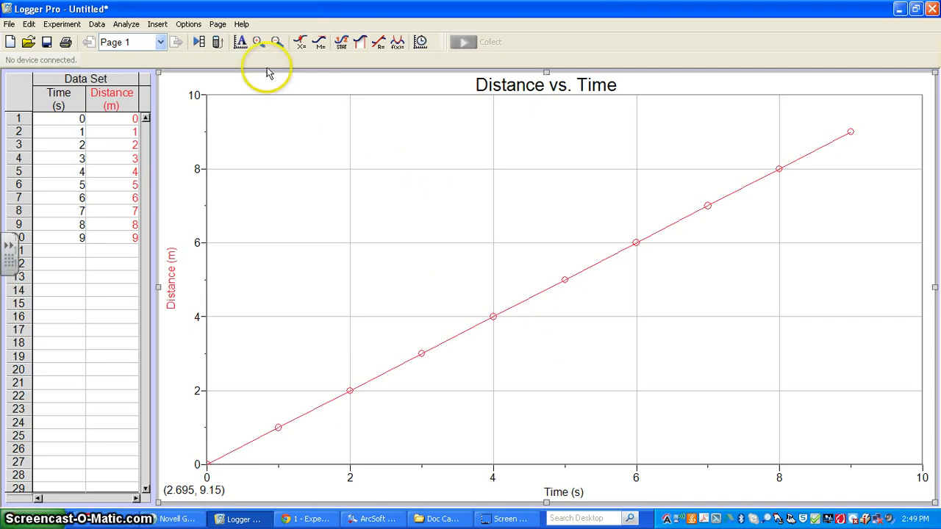
Fit a line to the distance data, show its results in size 24 text above the line, and remove the fit
{"action": "left_click", "coordinate": [380, 44]}
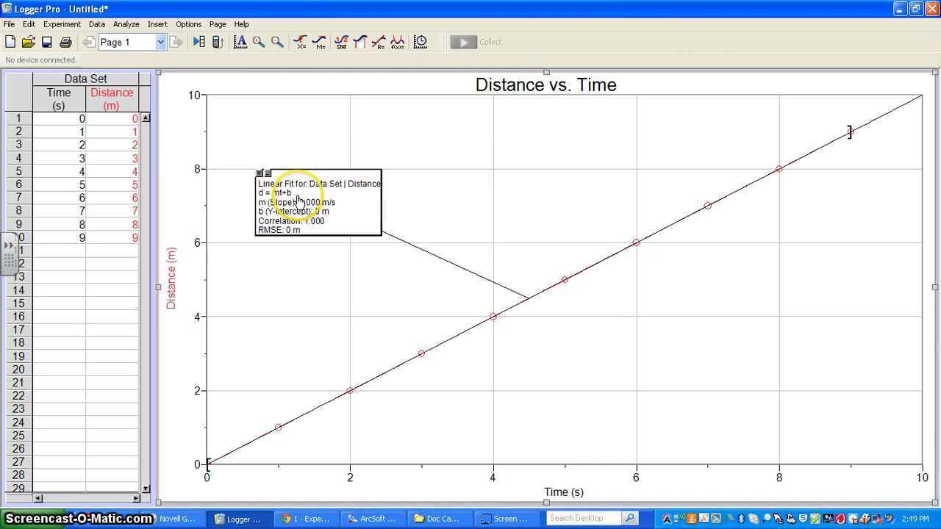
{"action": "left_click", "coordinate": [350, 205]}
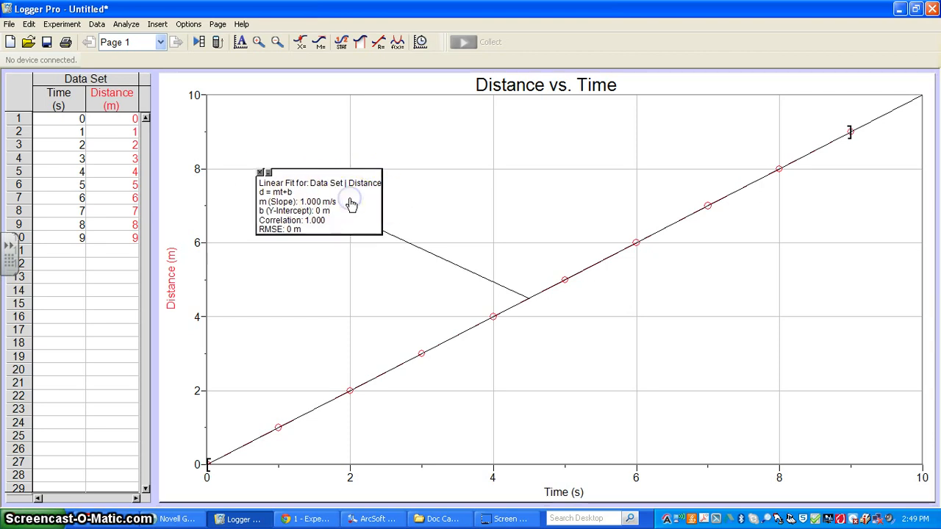
{"action": "double_click", "coordinate": [351, 204]}
{"action": "left_click", "coordinate": [438, 234]}
{"action": "left_click", "coordinate": [434, 236]}
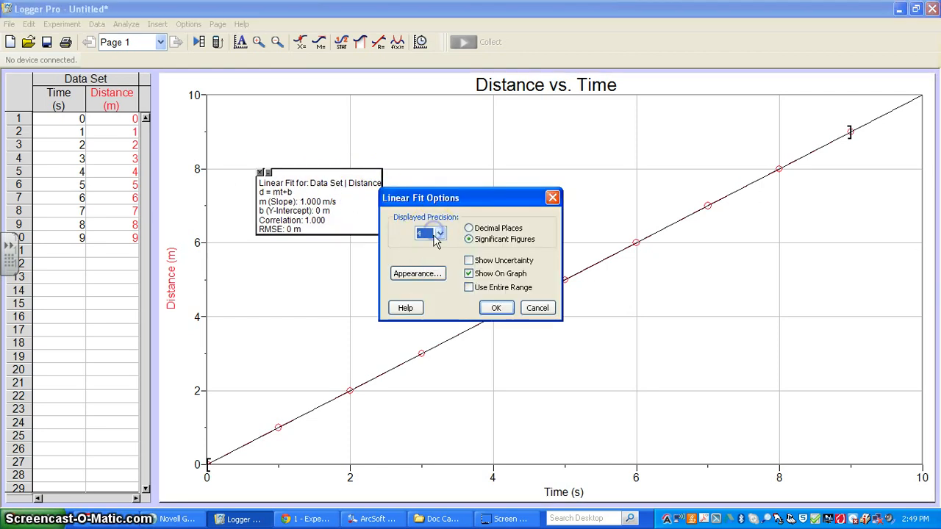
{"action": "left_click", "coordinate": [416, 273]}
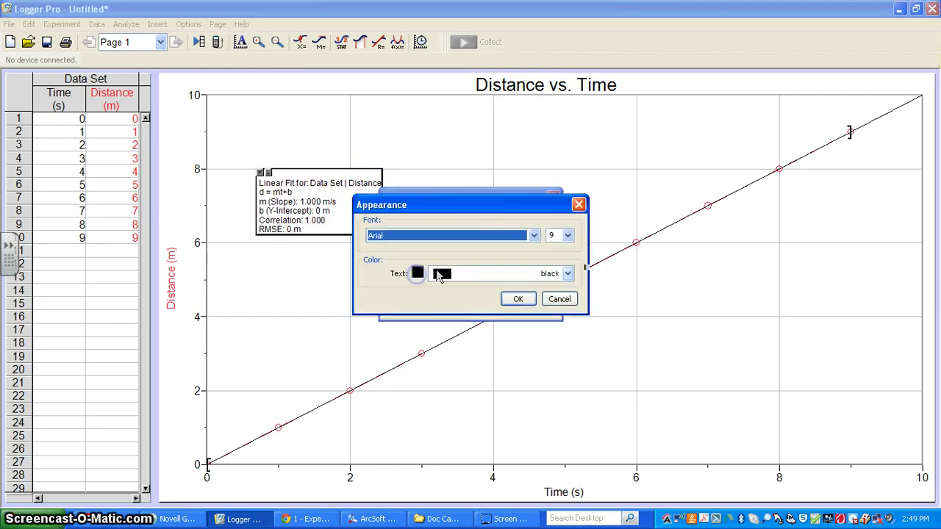
{"action": "left_click", "coordinate": [567, 235]}
{"action": "left_click", "coordinate": [554, 334]}
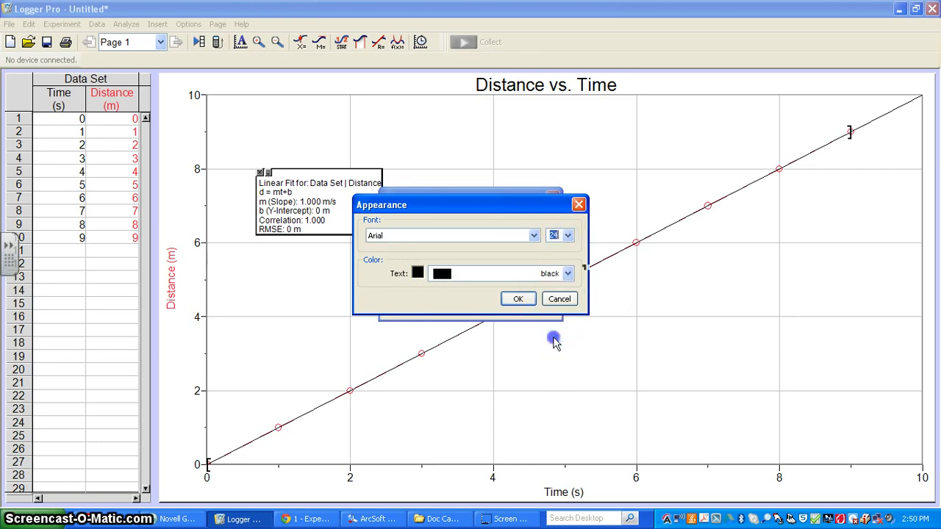
{"action": "left_click", "coordinate": [518, 299]}
{"action": "left_click", "coordinate": [435, 308]}
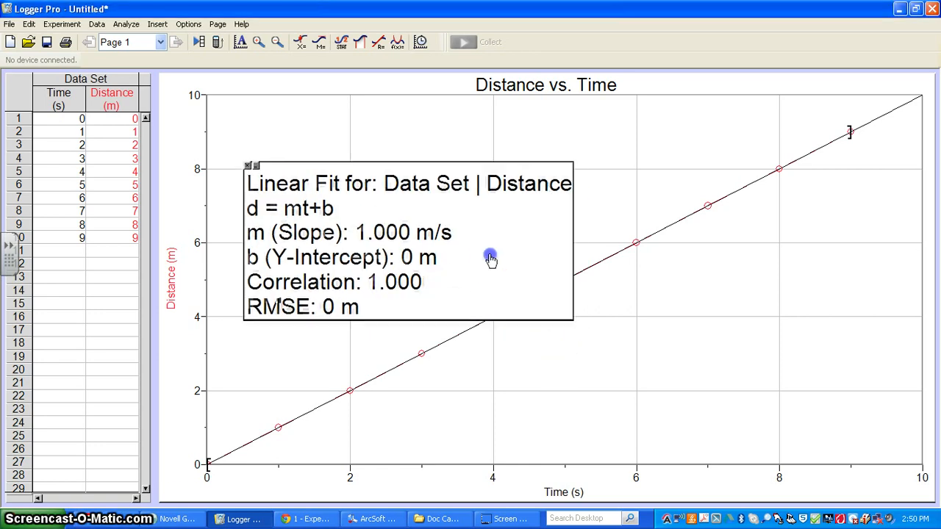
{"action": "left_click_drag", "start_coordinate": [490, 258], "coordinate": [474, 203]}
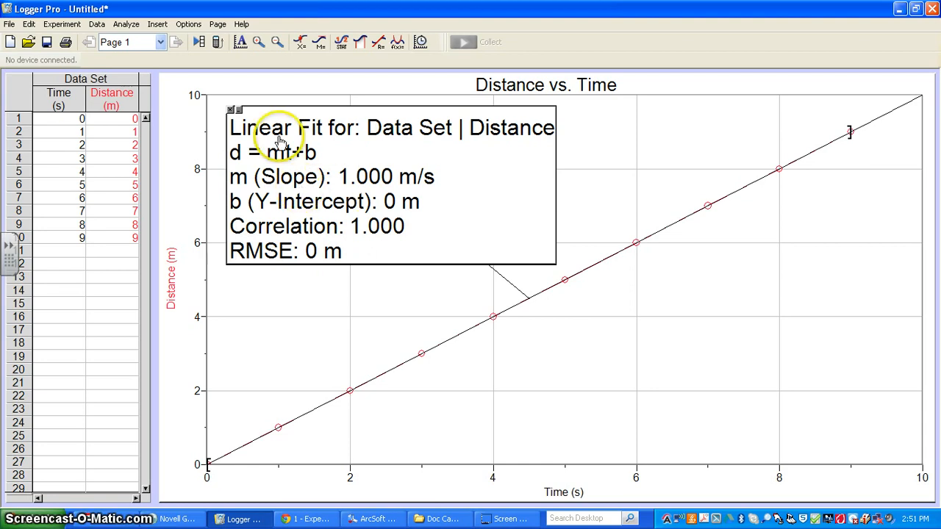
{"action": "left_click", "coordinate": [232, 109]}
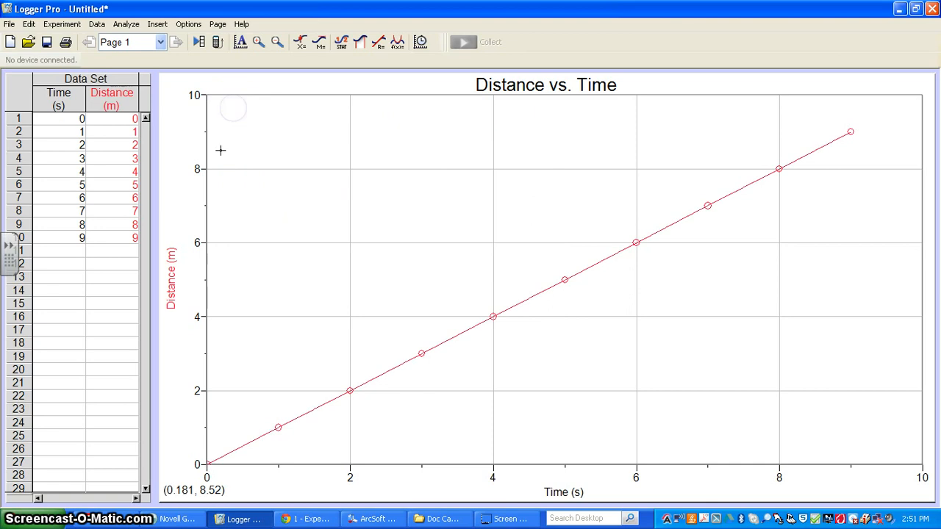
Set all ten distance values in the data table to 5 m
{"action": "left_click", "coordinate": [131, 121]}
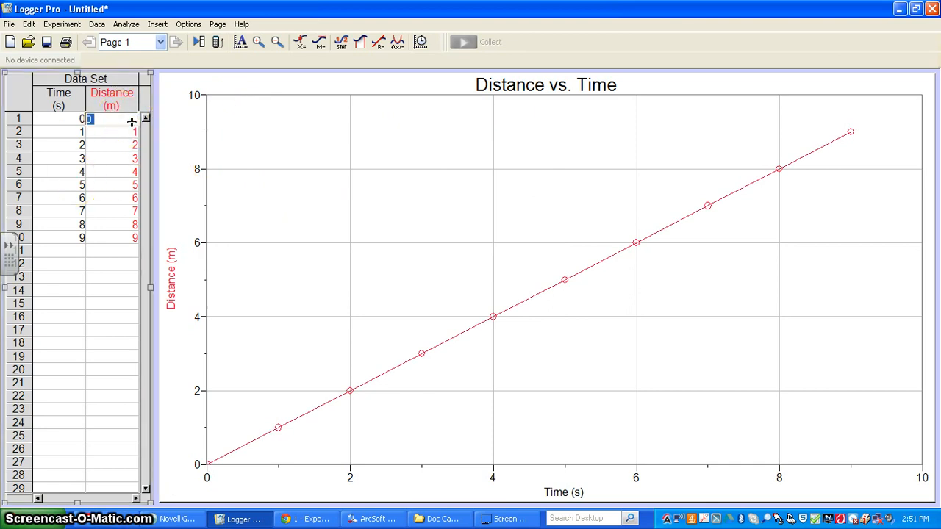
{"action": "type", "text": "5 5 5 5 5 5 5 5 5 5"}
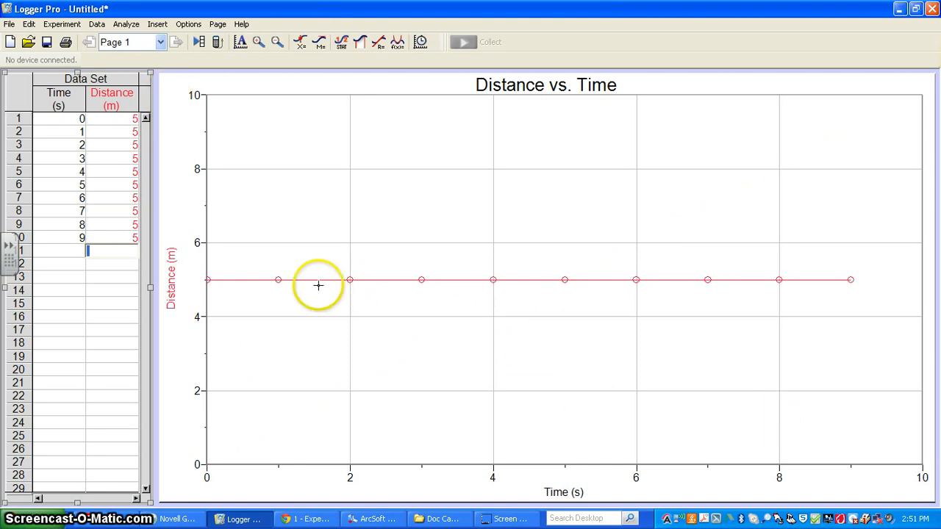
Fit a line to the constant distances, show its results in size 24 text above the line, and remove the fit
{"action": "left_click", "coordinate": [380, 42]}
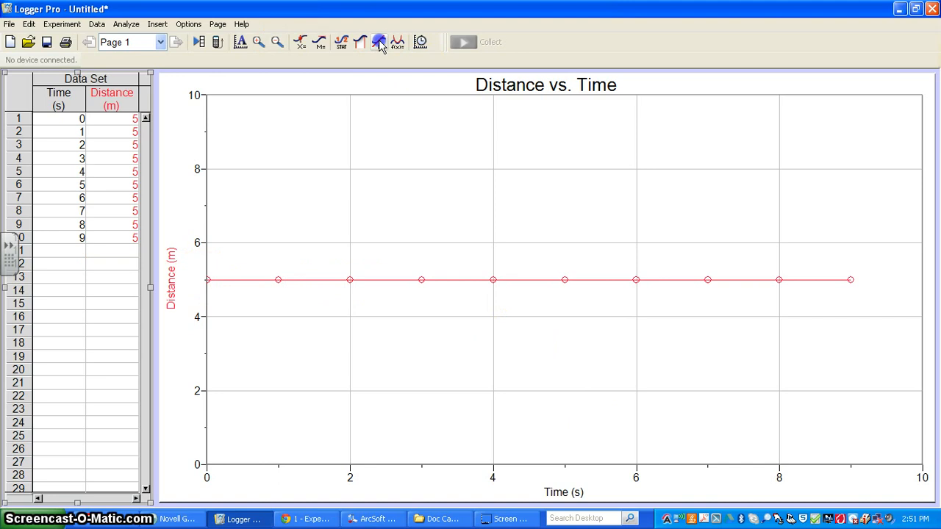
{"action": "double_click", "coordinate": [343, 202]}
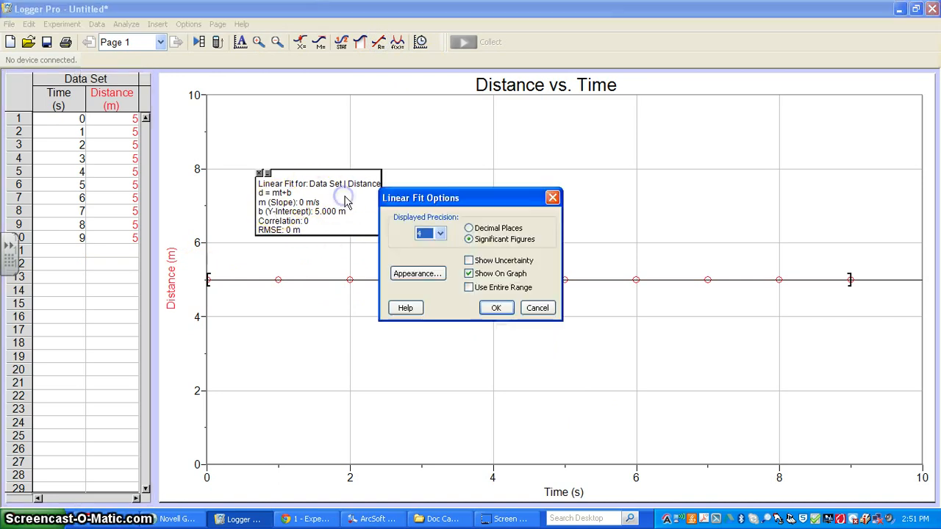
{"action": "left_click", "coordinate": [423, 271]}
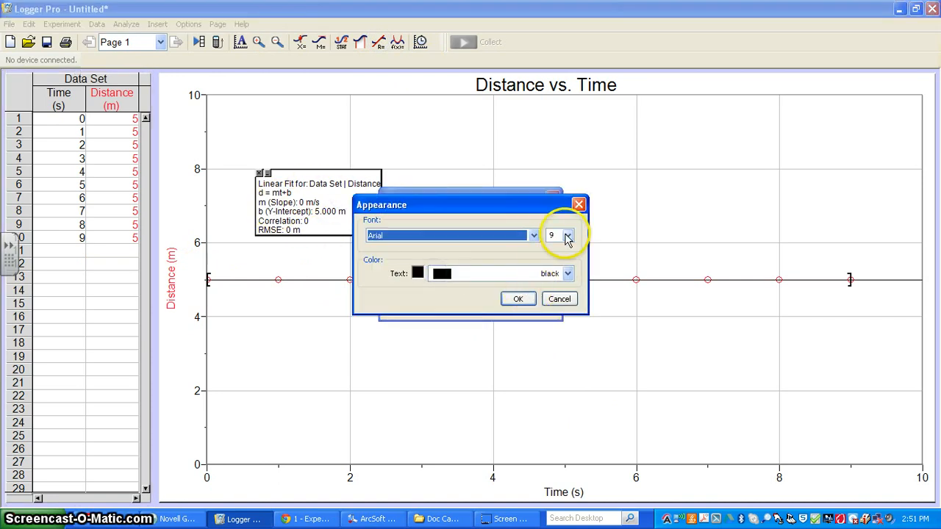
{"action": "left_click", "coordinate": [567, 235]}
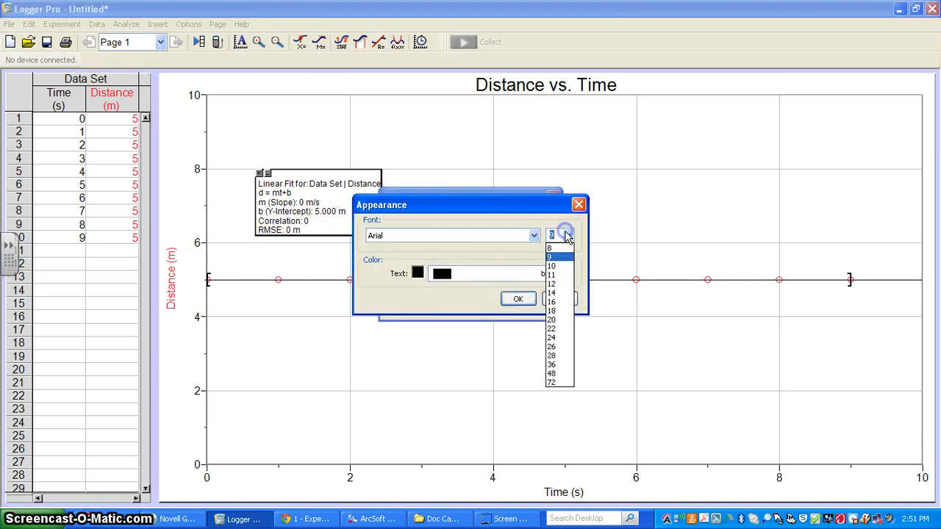
{"action": "left_click", "coordinate": [558, 336]}
{"action": "left_click", "coordinate": [516, 300]}
{"action": "left_click", "coordinate": [496, 252]}
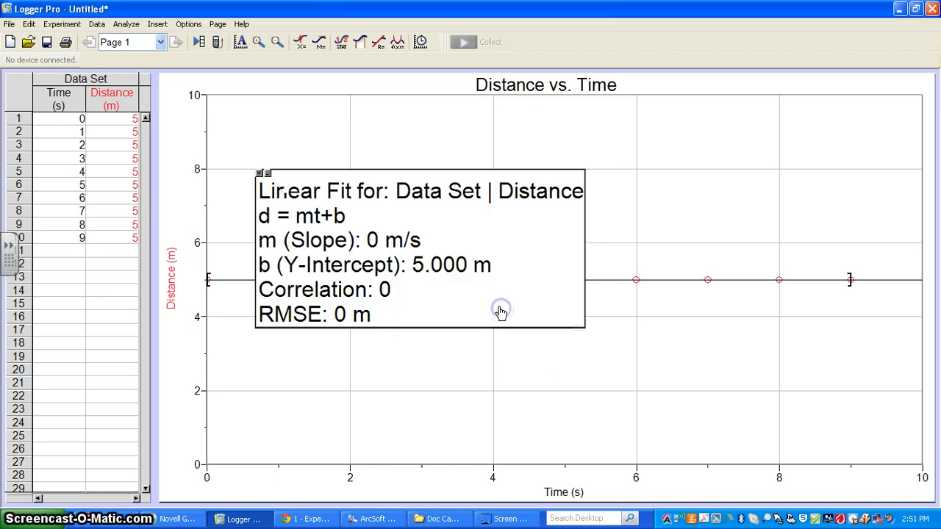
{"action": "left_click_drag", "start_coordinate": [529, 220], "coordinate": [541, 159]}
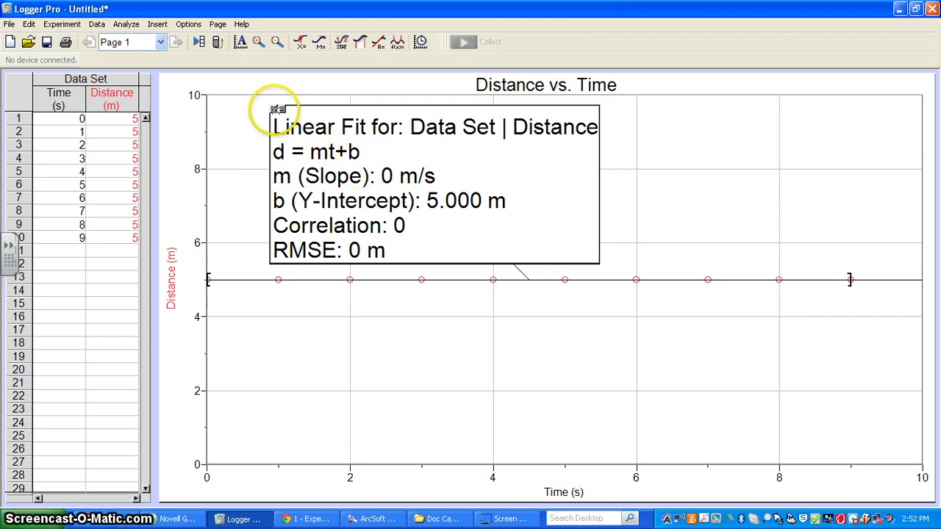
{"action": "left_click", "coordinate": [274, 108]}
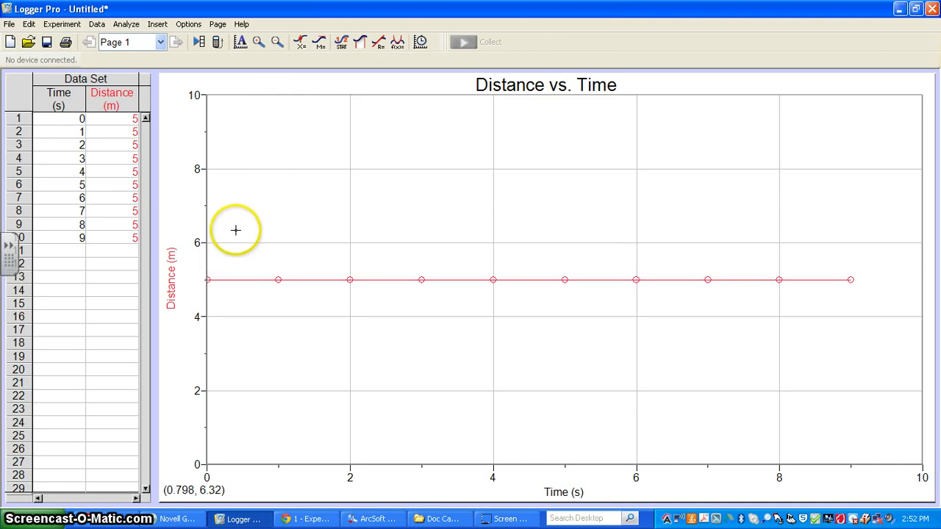
Replace the ten distances, for times 0 to 9 s, with 0, 1, 4, 9, 16, 25, 36, 49, 64 and 81 m
{"action": "left_click", "coordinate": [136, 120]}
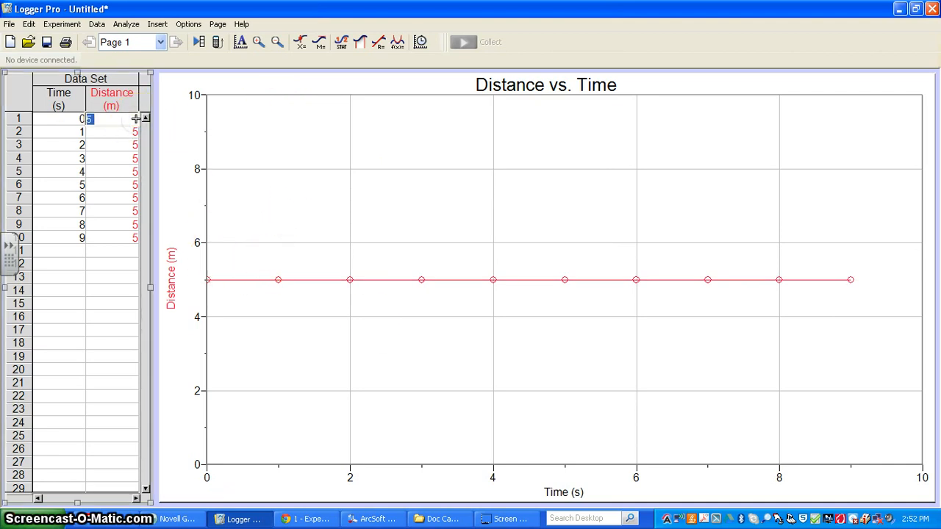
{"action": "type", "text": "0"}
{"action": "key", "text": "Return"}
{"action": "type", "text": "1"}
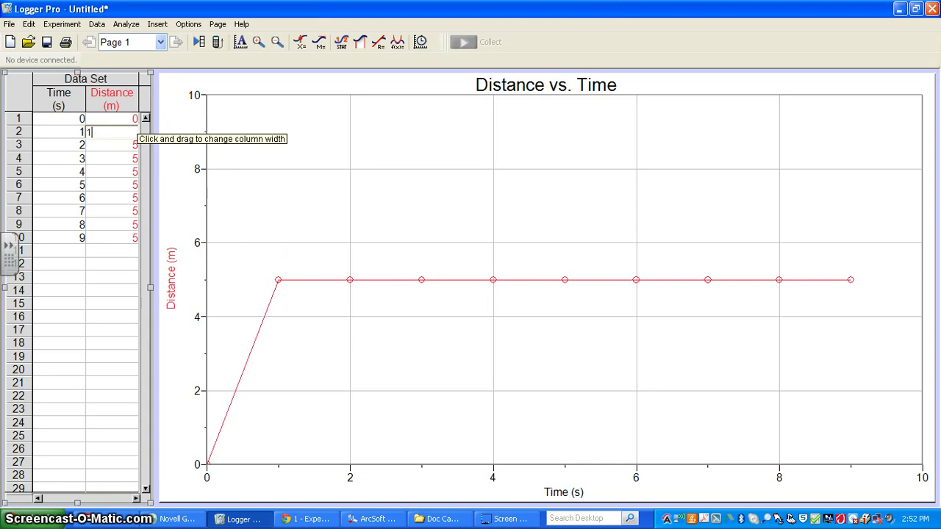
{"action": "key", "text": "Return"}
{"action": "type", "text": "4"}
{"action": "key", "text": "Return"}
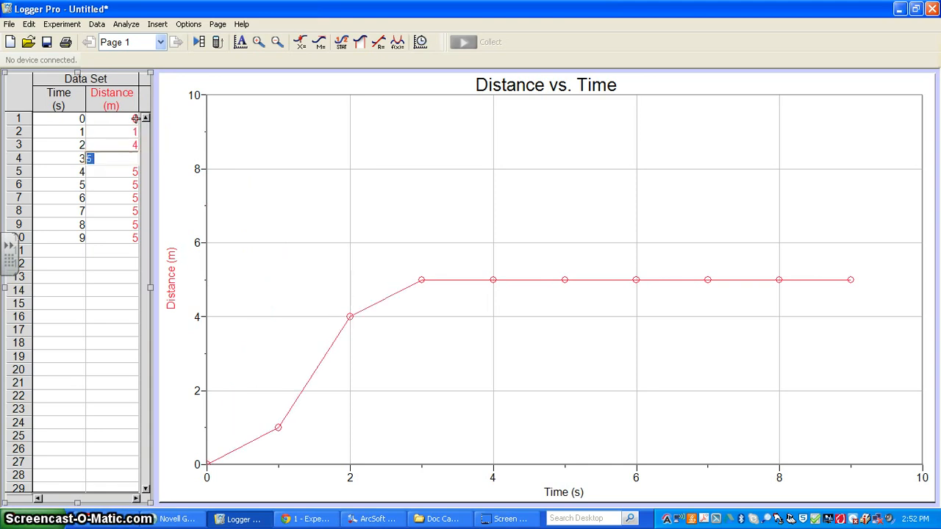
{"action": "key", "text": "Return"}
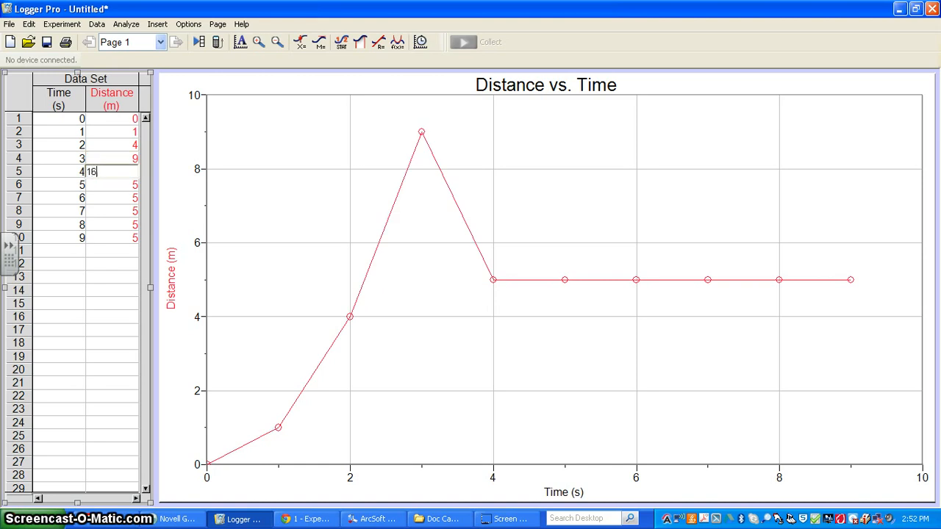
{"action": "type", "text": "16"}
{"action": "key", "text": "Return"}
{"action": "key", "text": "Return"}
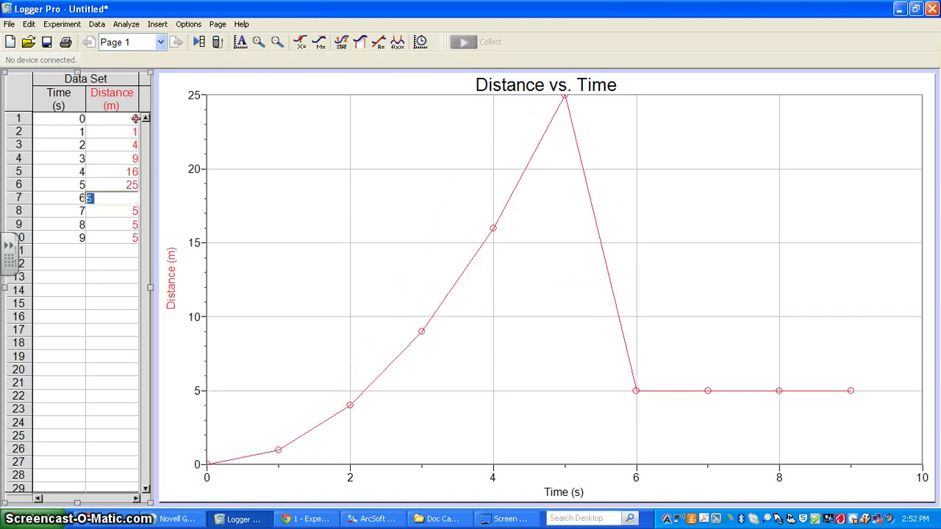
{"action": "type", "text": "36"}
{"action": "key", "text": "Return"}
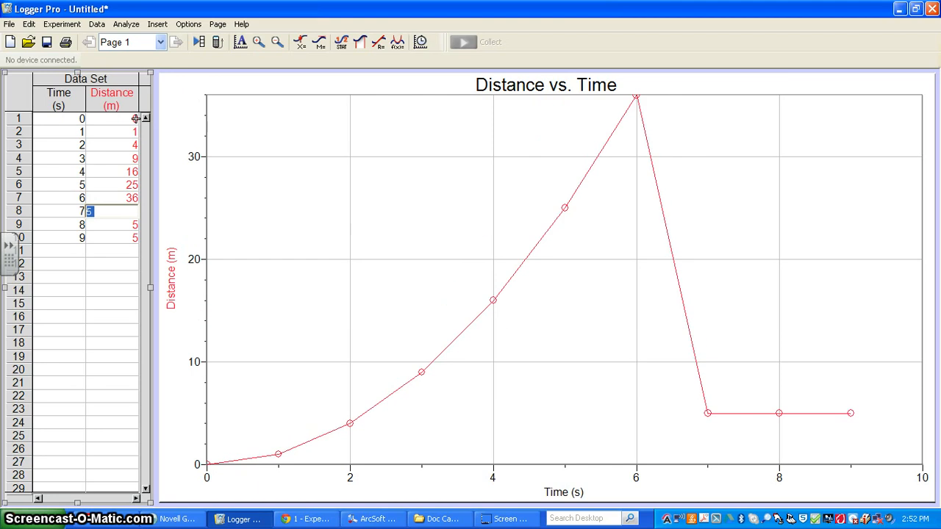
{"action": "key", "text": "Return"}
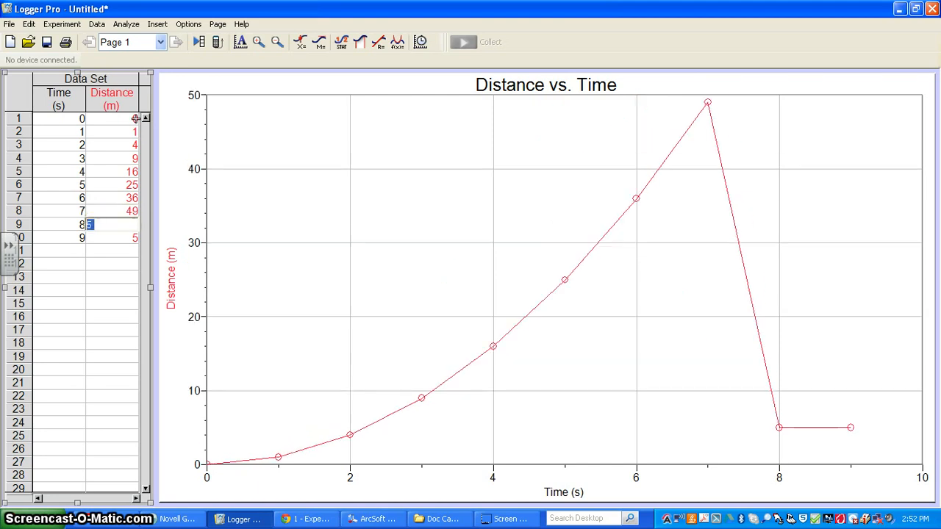
{"action": "type", "text": "64"}
{"action": "key", "text": "Return"}
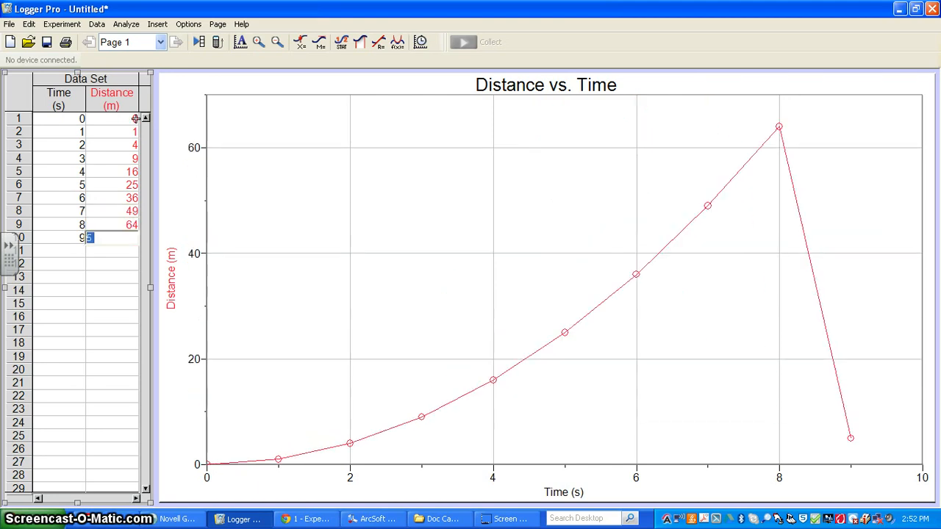
{"action": "type", "text": "81"}
{"action": "key", "text": "Return"}
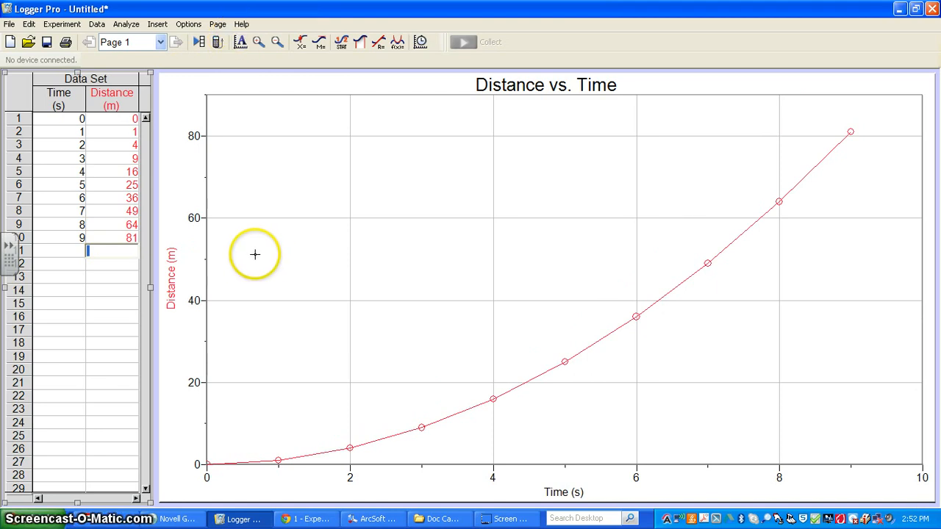
Fit a line to the curved distance data and remove the fit
{"action": "left_click", "coordinate": [463, 327]}
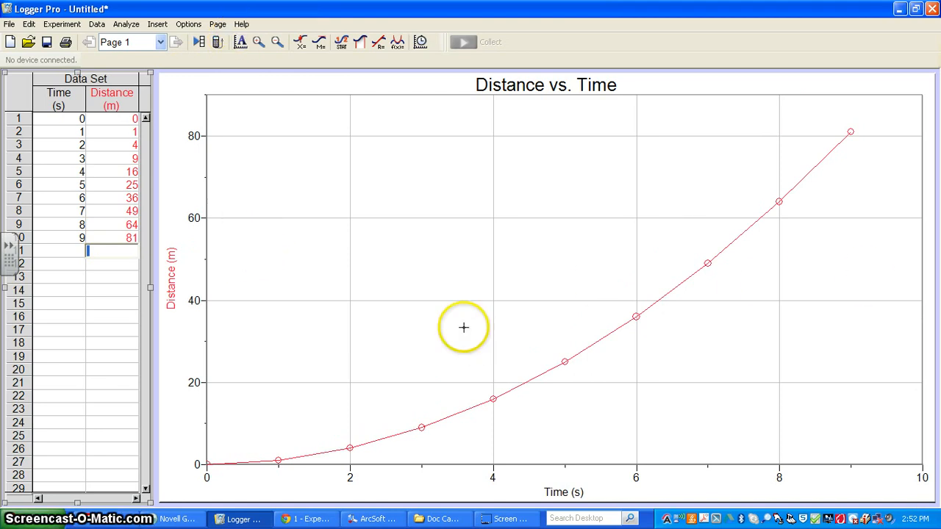
{"action": "left_click", "coordinate": [377, 43]}
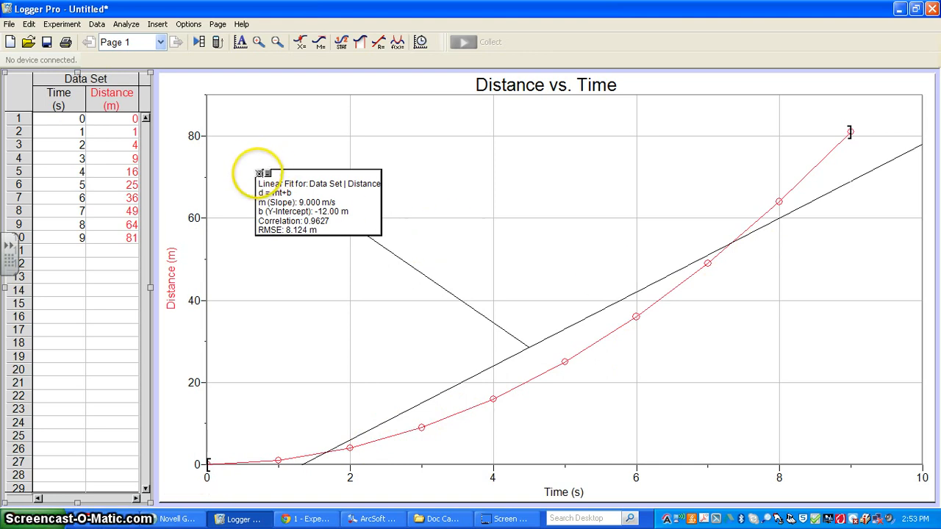
{"action": "left_click", "coordinate": [259, 174]}
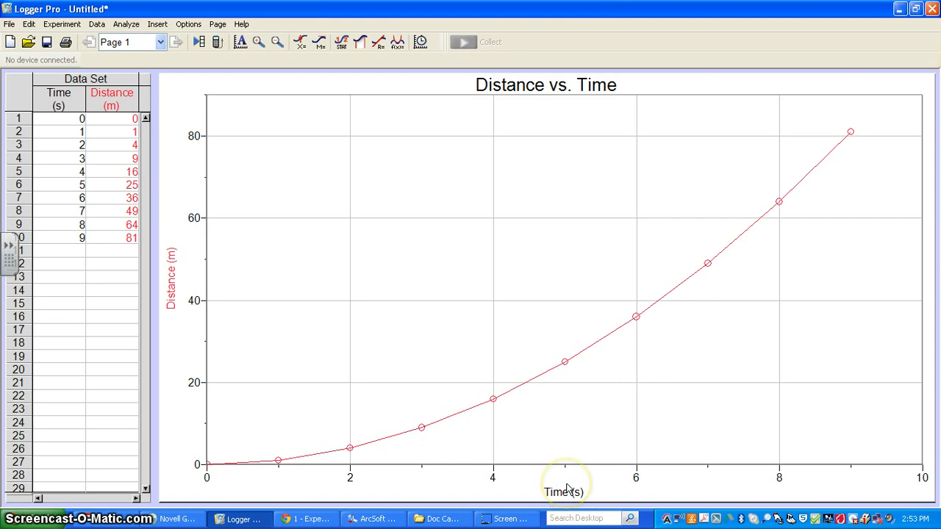
Add a calculated column named Time^2 with short name t^2, units s^2 and the equation "Time"^2
{"action": "left_click", "coordinate": [97, 25]}
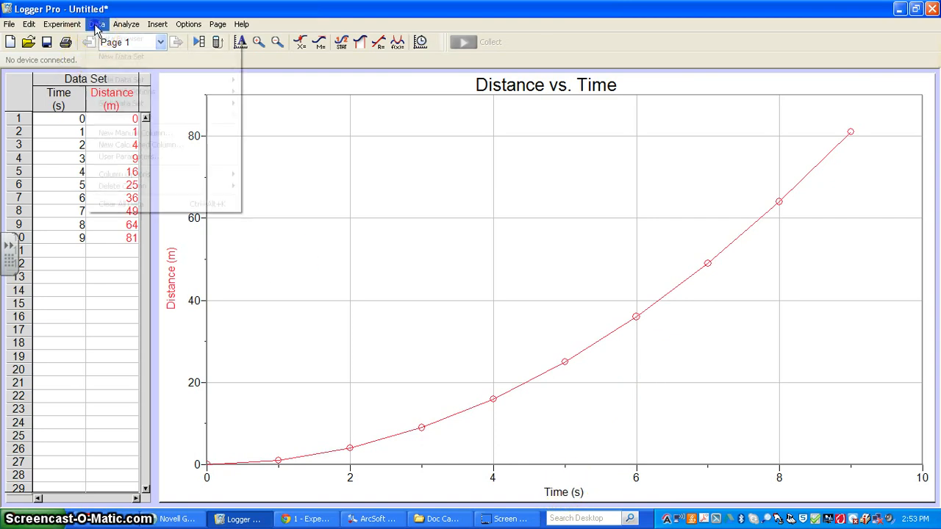
{"action": "left_click", "coordinate": [129, 151]}
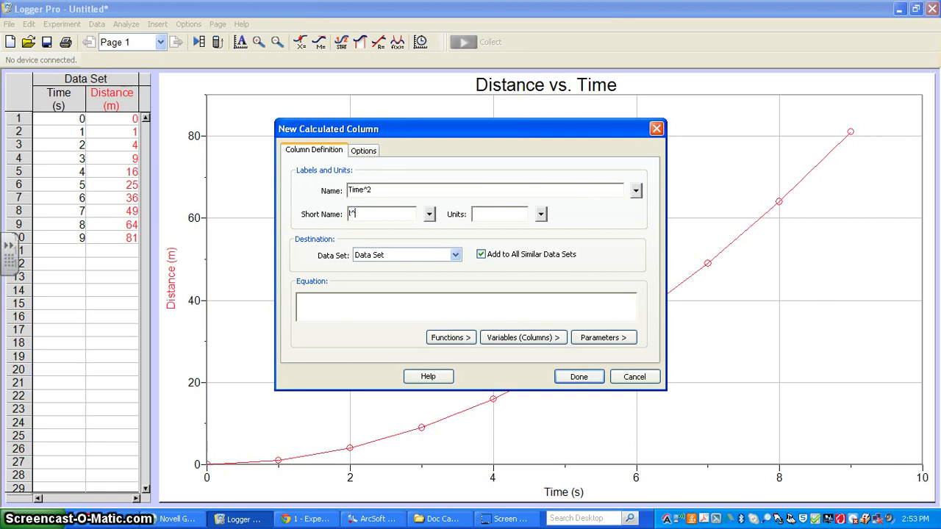
{"action": "key", "text": "Tab"}
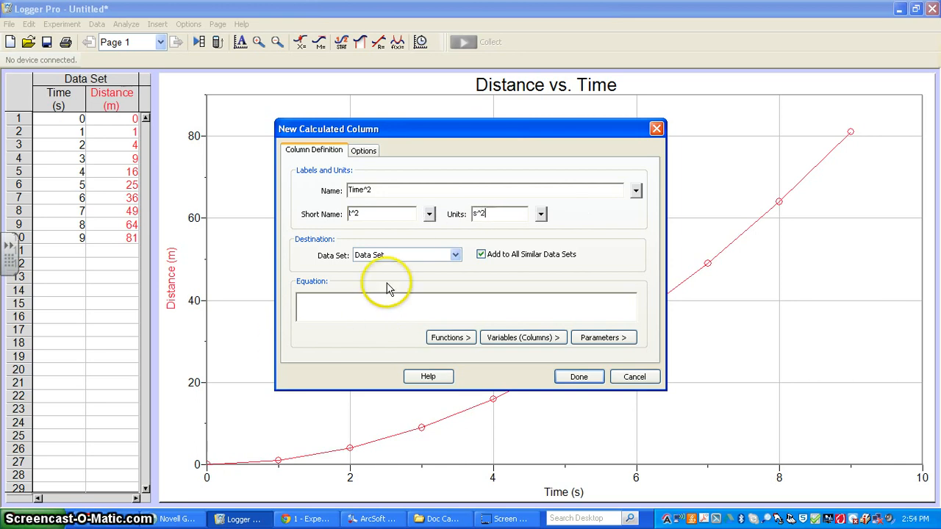
{"action": "left_click", "coordinate": [336, 303]}
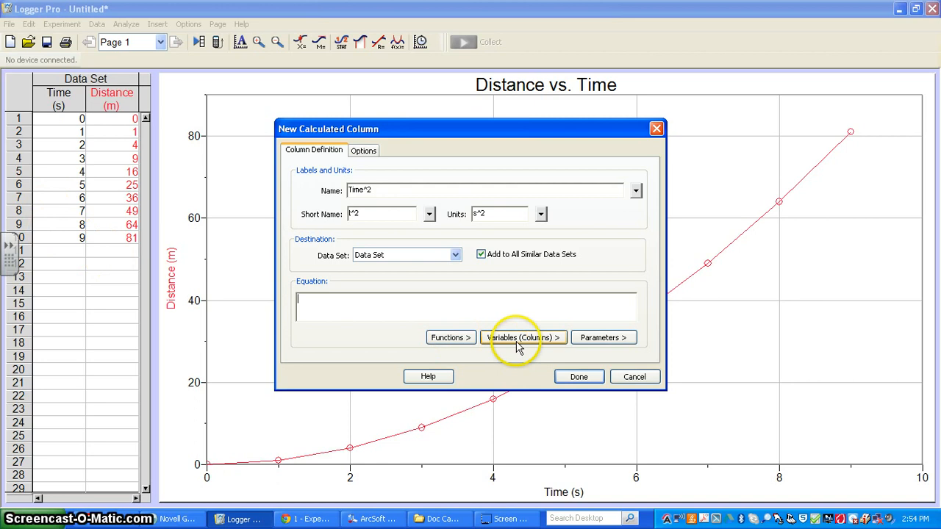
{"action": "left_click", "coordinate": [463, 294]}
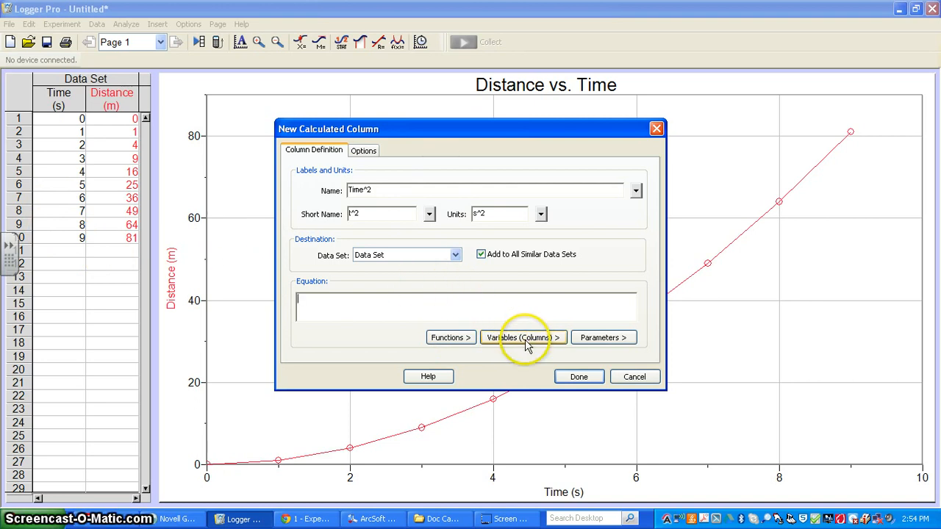
{"action": "left_click", "coordinate": [526, 339]}
{"action": "left_click", "coordinate": [512, 338]}
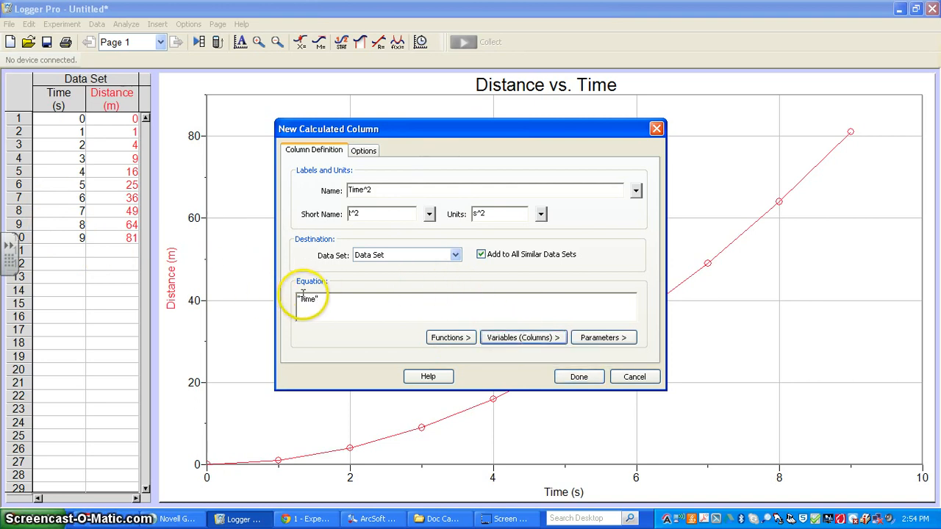
{"action": "type", "text": "^2"}
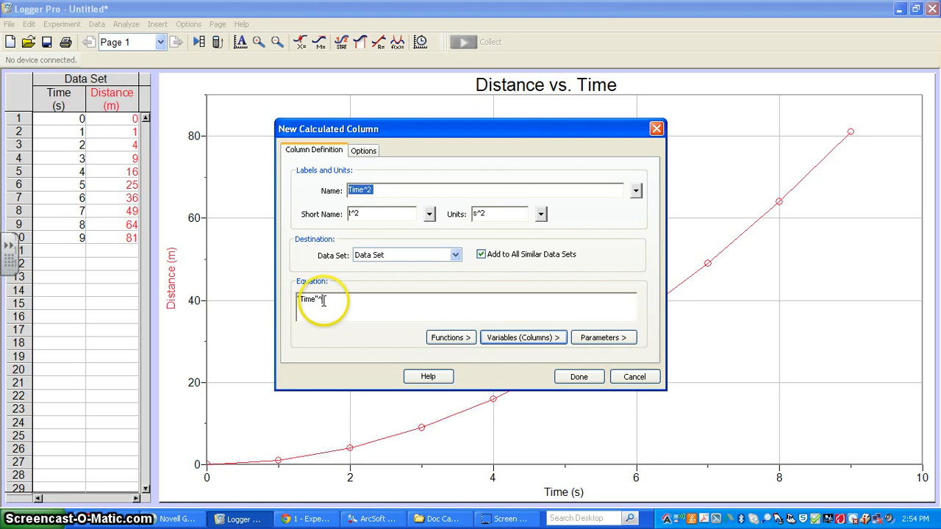
{"action": "left_click", "coordinate": [578, 376]}
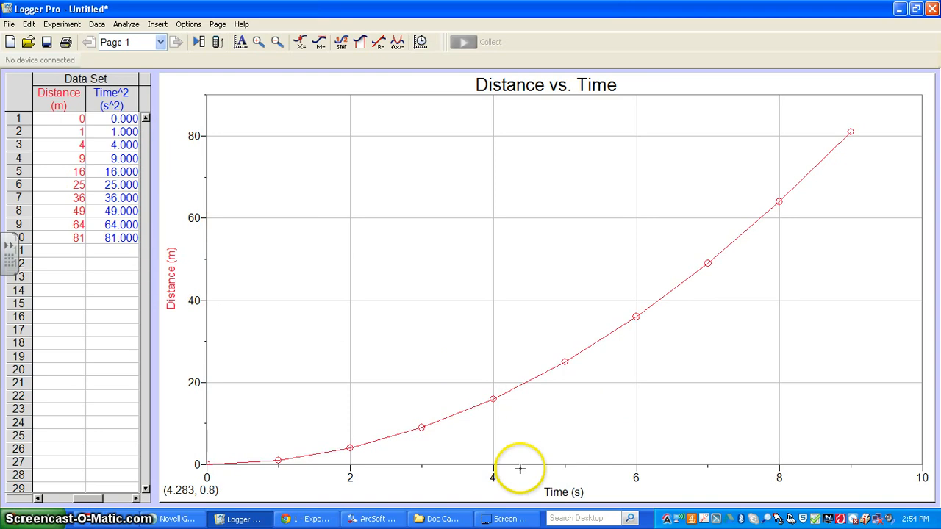
Plot Time^2 on the graph's horizontal axis and change the graph title to Distance vs. Time^2
{"action": "left_click", "coordinate": [562, 494]}
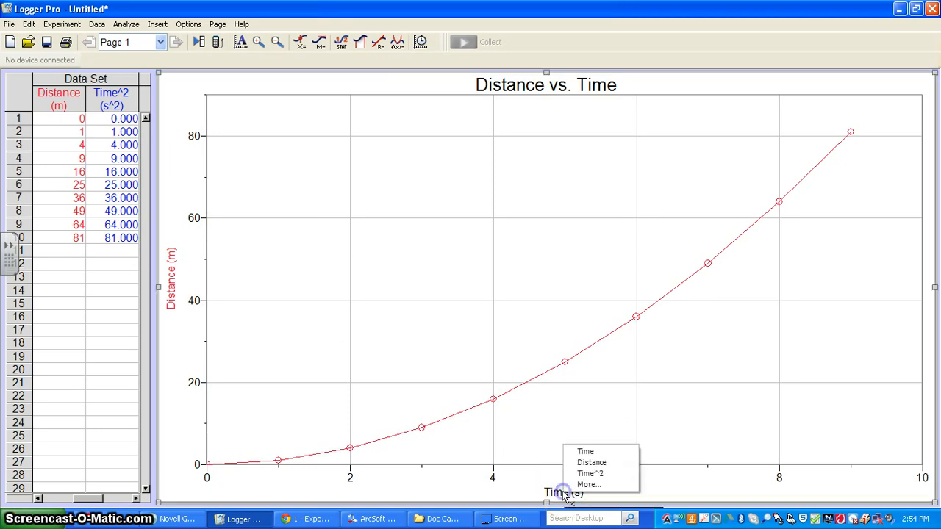
{"action": "left_click", "coordinate": [585, 474]}
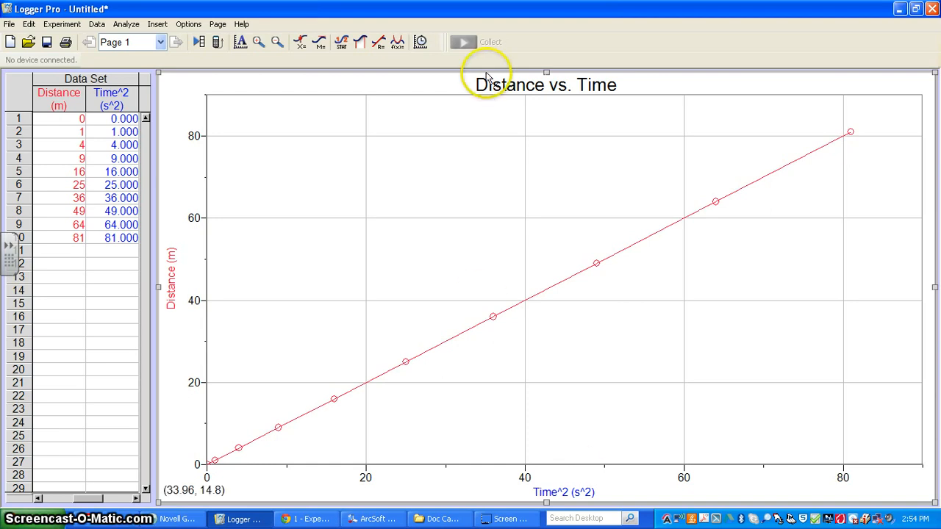
{"action": "double_click", "coordinate": [533, 88]}
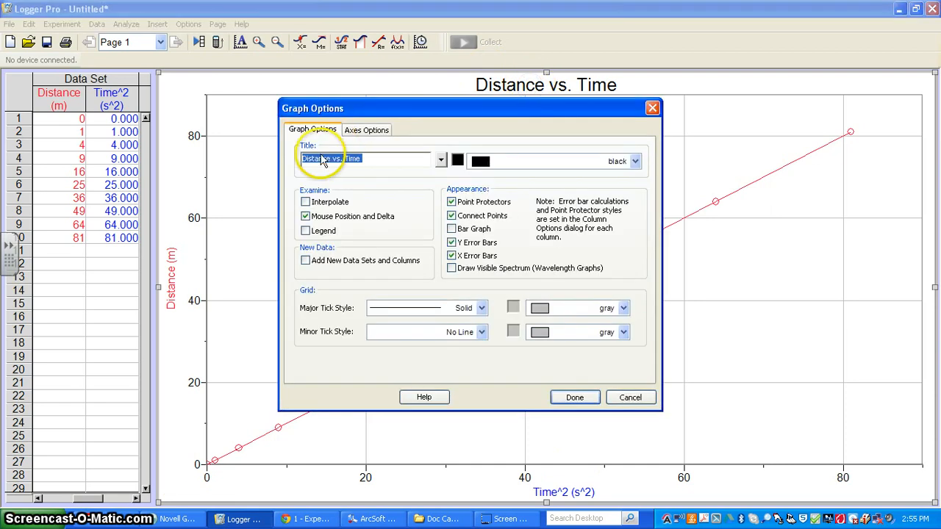
{"action": "left_click", "coordinate": [362, 158]}
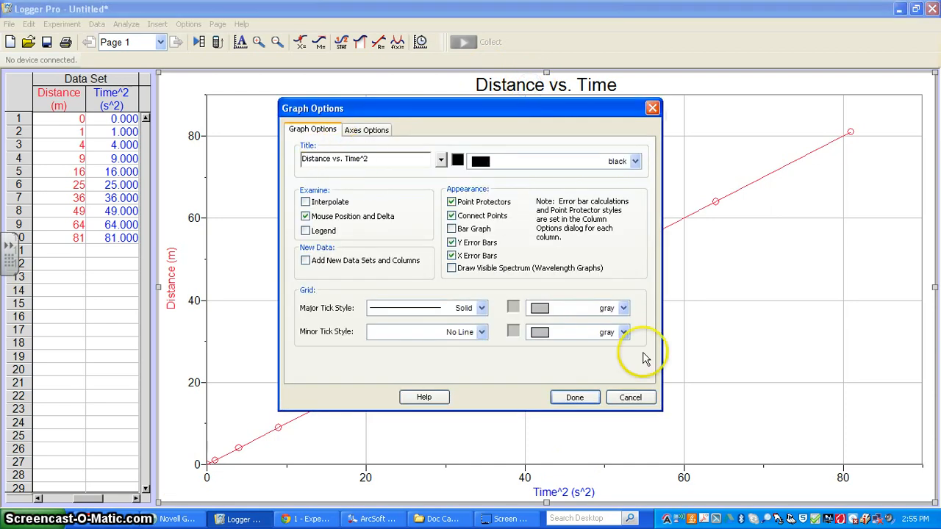
{"action": "left_click", "coordinate": [575, 397]}
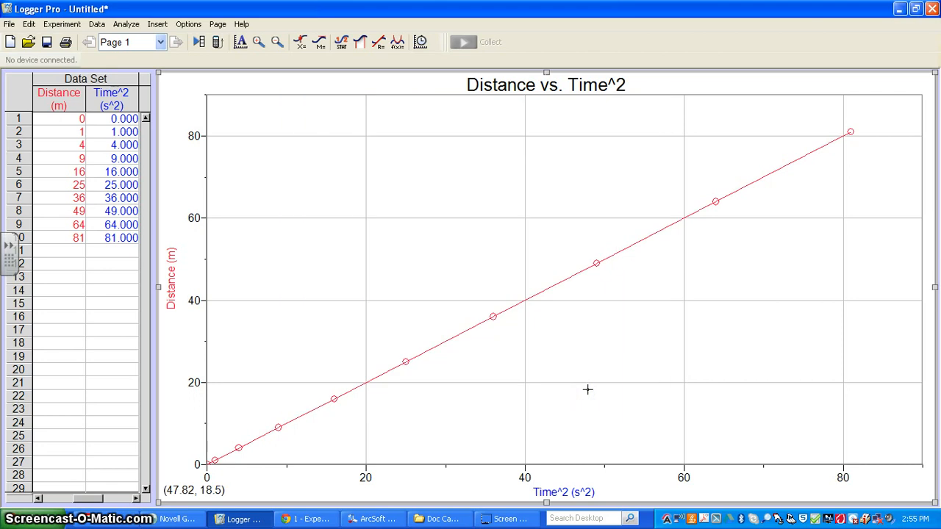
Fit a line to the Distance vs. Time^2 data, show its results in size 24 text above the line, and remove the fit
{"action": "left_click", "coordinate": [381, 42]}
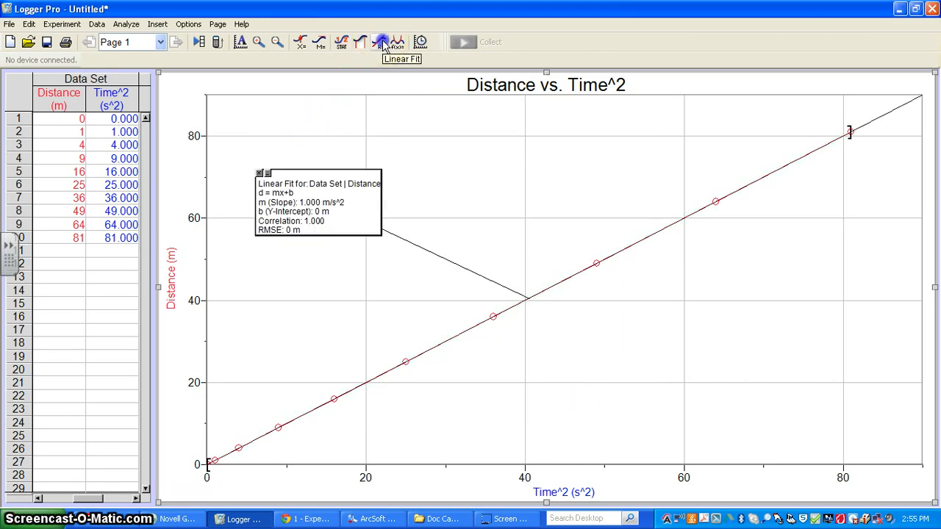
{"action": "double_click", "coordinate": [365, 190]}
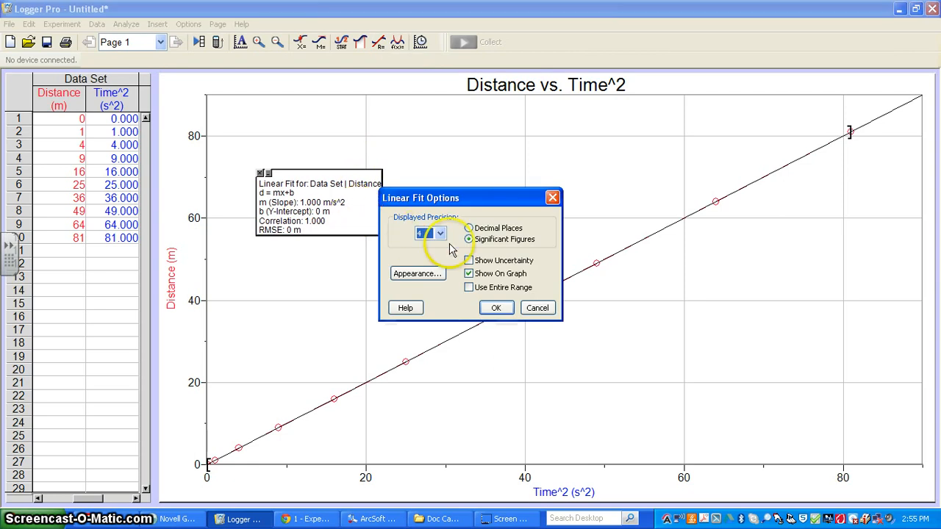
{"action": "left_click", "coordinate": [425, 273]}
{"action": "left_click", "coordinate": [566, 235]}
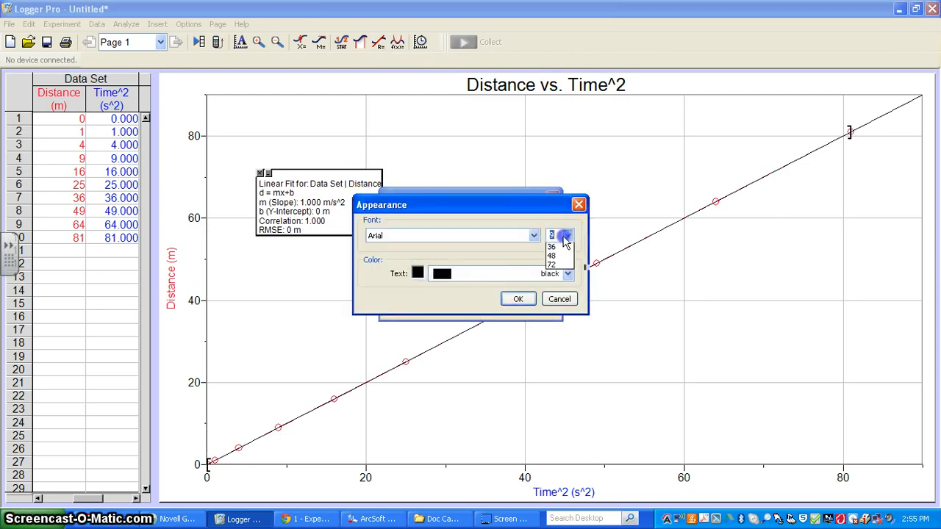
{"action": "left_click", "coordinate": [556, 338]}
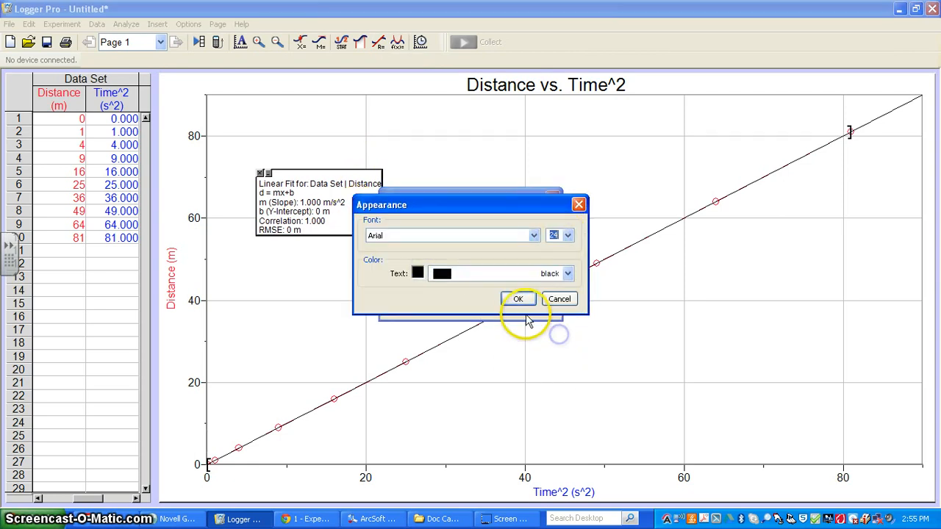
{"action": "left_click", "coordinate": [518, 299]}
{"action": "left_click", "coordinate": [496, 307]}
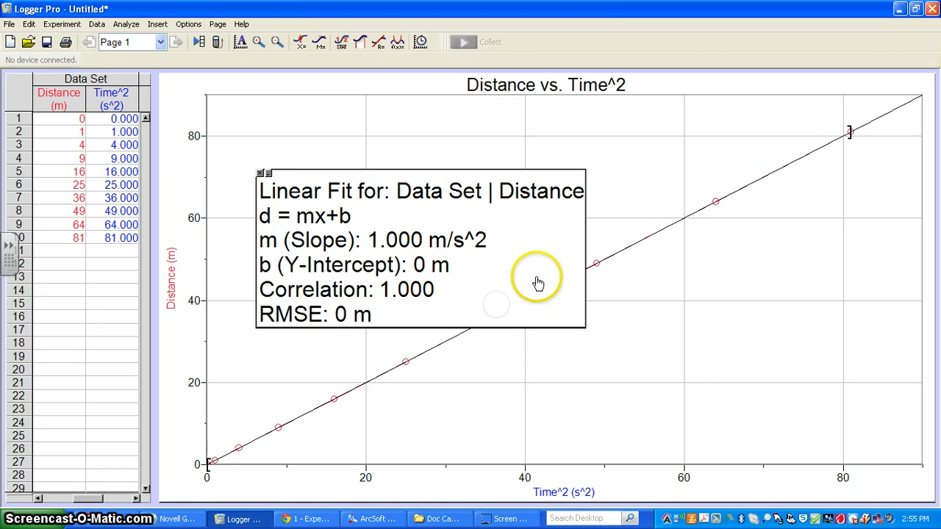
{"action": "left_click_drag", "start_coordinate": [527, 269], "coordinate": [500, 214]}
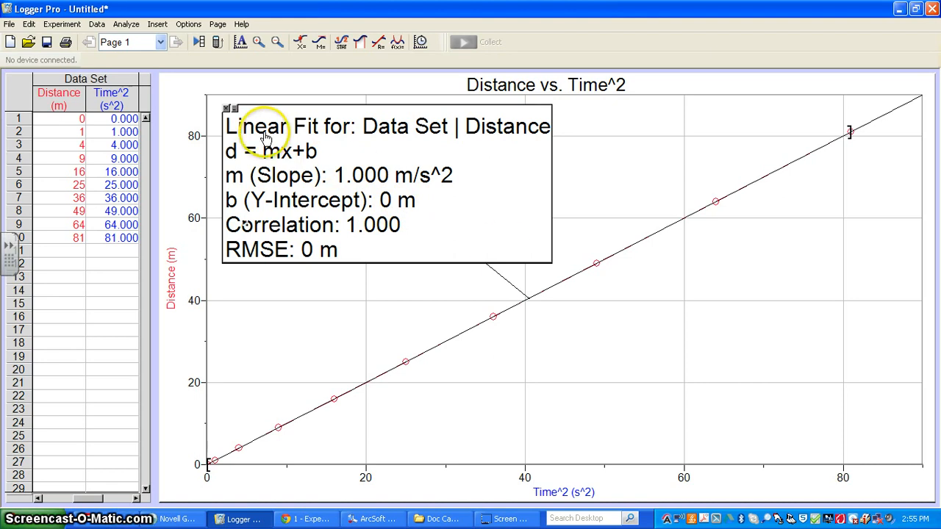
{"action": "left_click", "coordinate": [225, 108]}
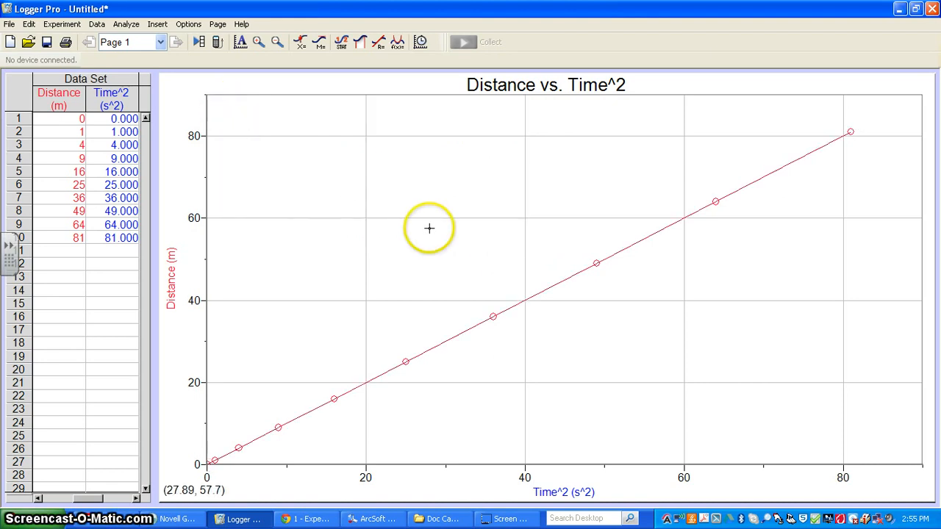
Try the equation 1/"Time" in the Time^2 column's definition and discard the change
{"action": "left_click", "coordinate": [102, 26]}
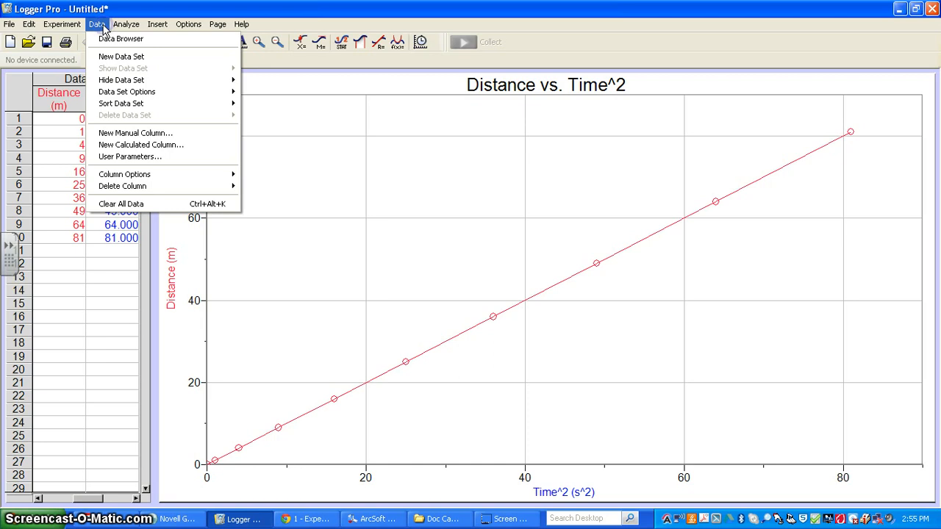
{"action": "left_click", "coordinate": [486, 266]}
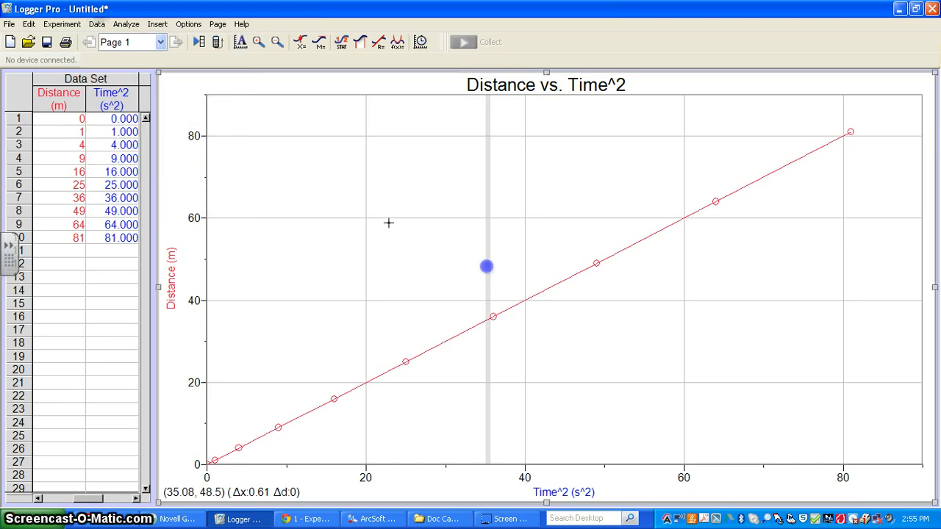
{"action": "double_click", "coordinate": [111, 101]}
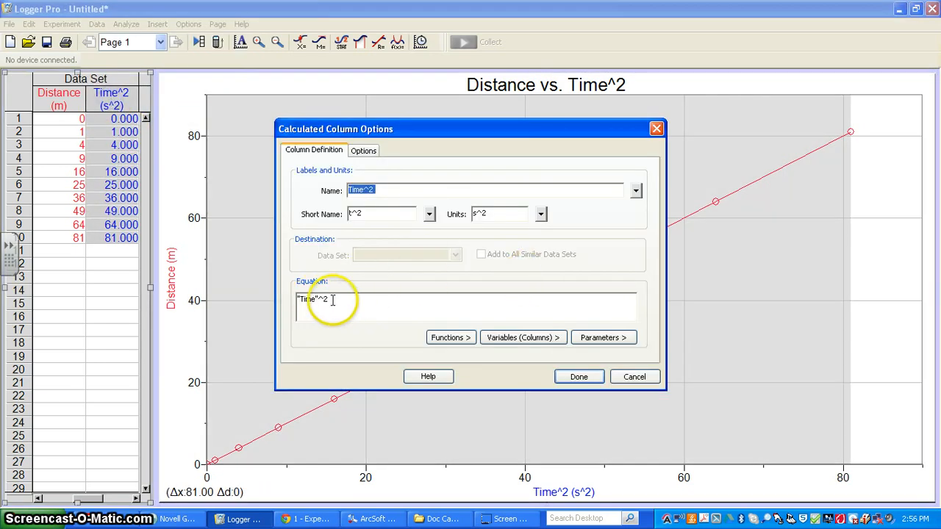
{"action": "left_click_drag", "start_coordinate": [298, 299], "coordinate": [337, 300]}
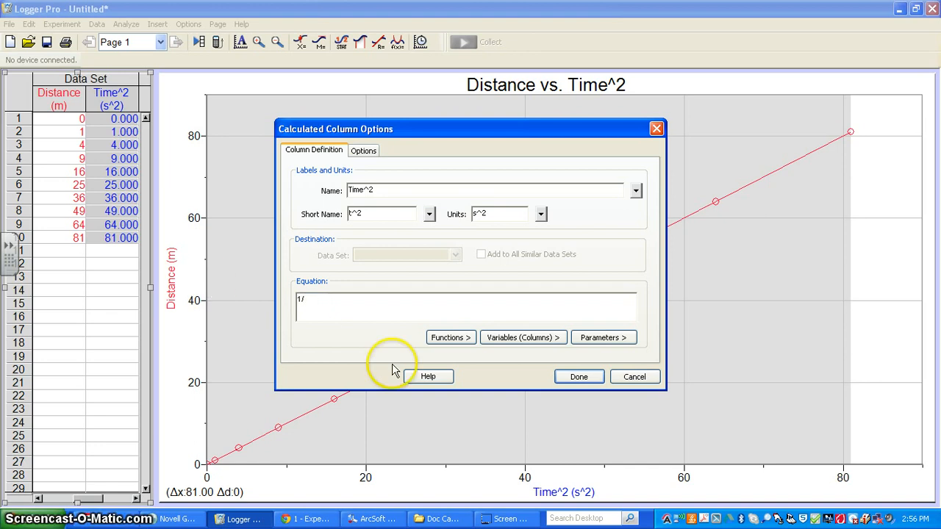
{"action": "left_click", "coordinate": [496, 337]}
{"action": "left_click", "coordinate": [498, 359]}
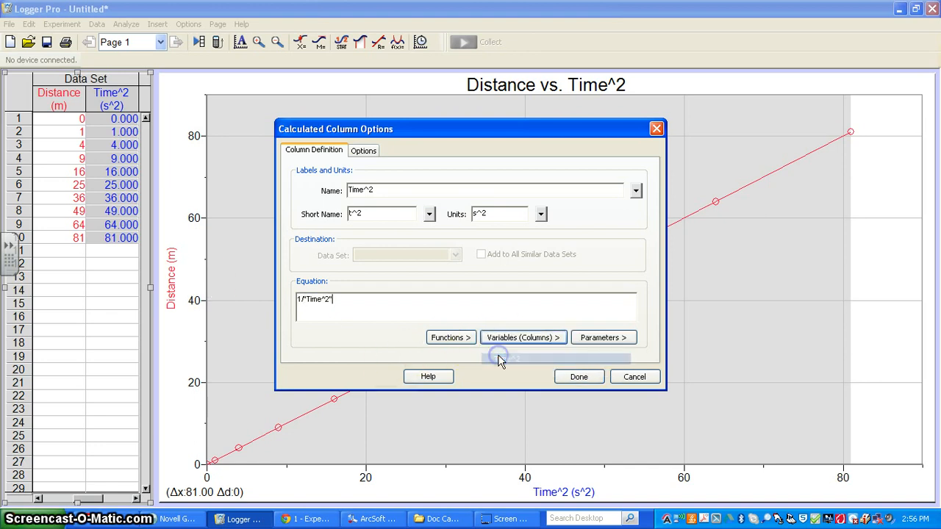
{"action": "left_click", "coordinate": [519, 337]}
{"action": "left_click", "coordinate": [519, 339]}
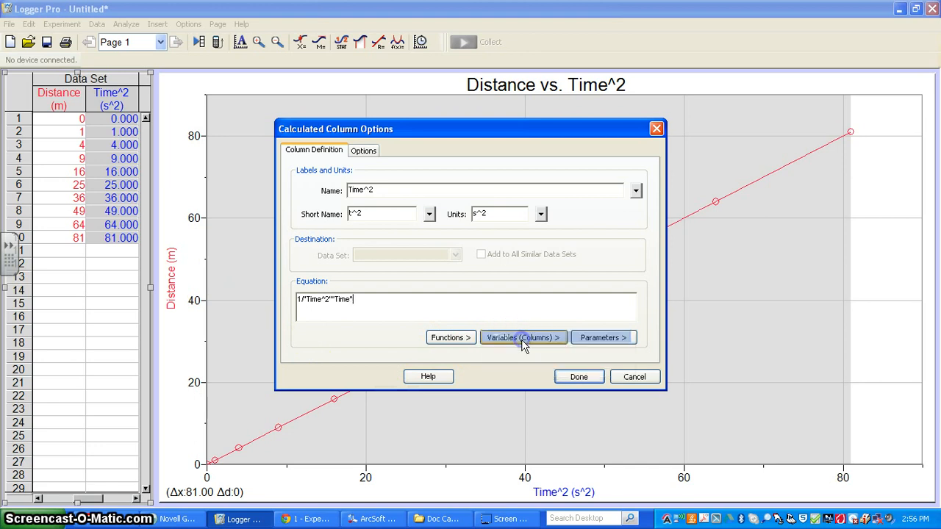
{"action": "left_click_drag", "start_coordinate": [354, 299], "coordinate": [300, 299]}
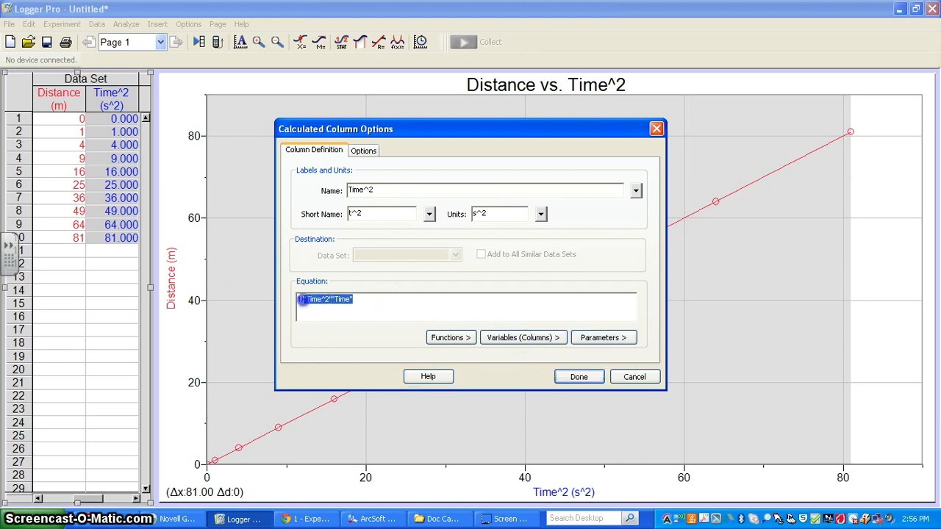
{"action": "left_click", "coordinate": [504, 337]}
{"action": "left_click", "coordinate": [515, 339]}
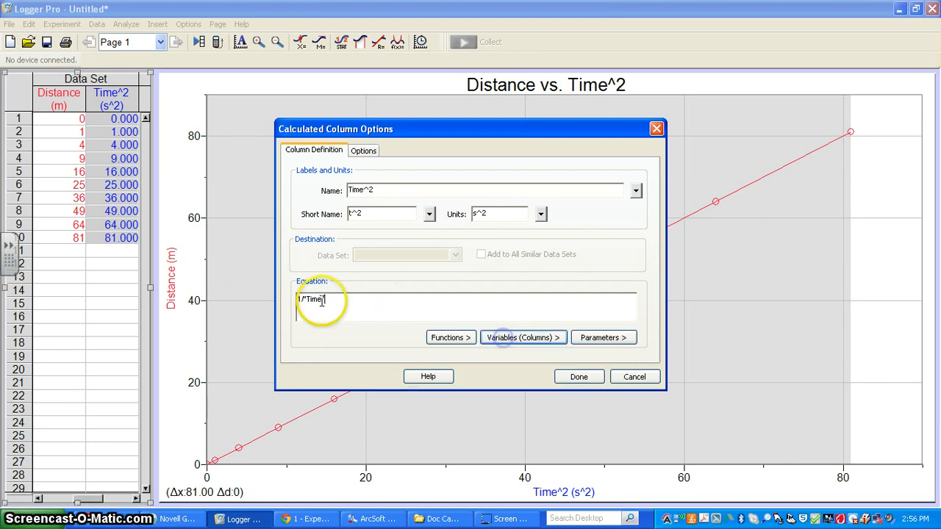
{"action": "left_click", "coordinate": [325, 300]}
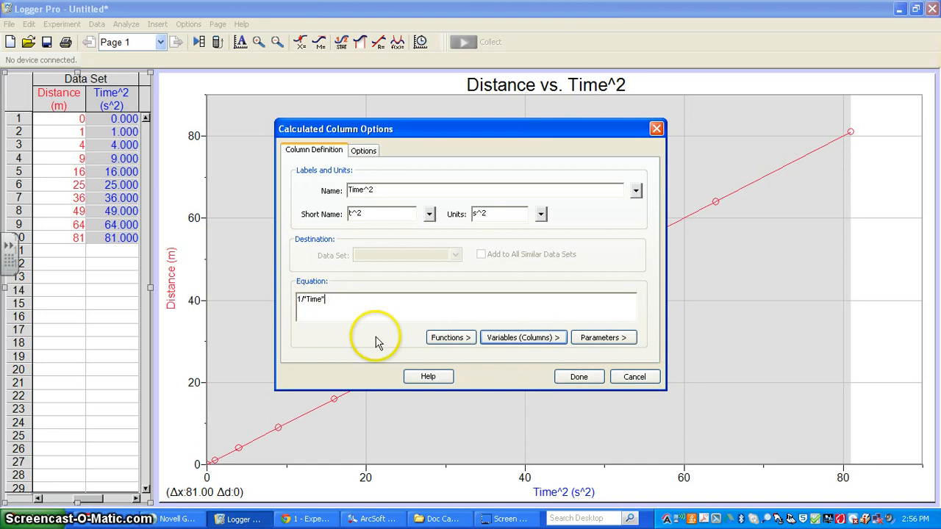
{"action": "left_click", "coordinate": [632, 375]}
{"action": "left_click", "coordinate": [523, 292]}
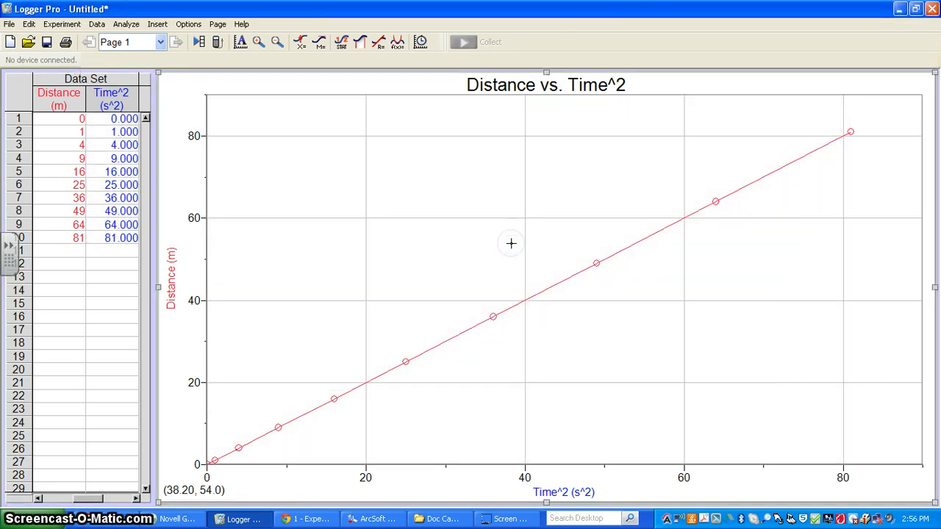